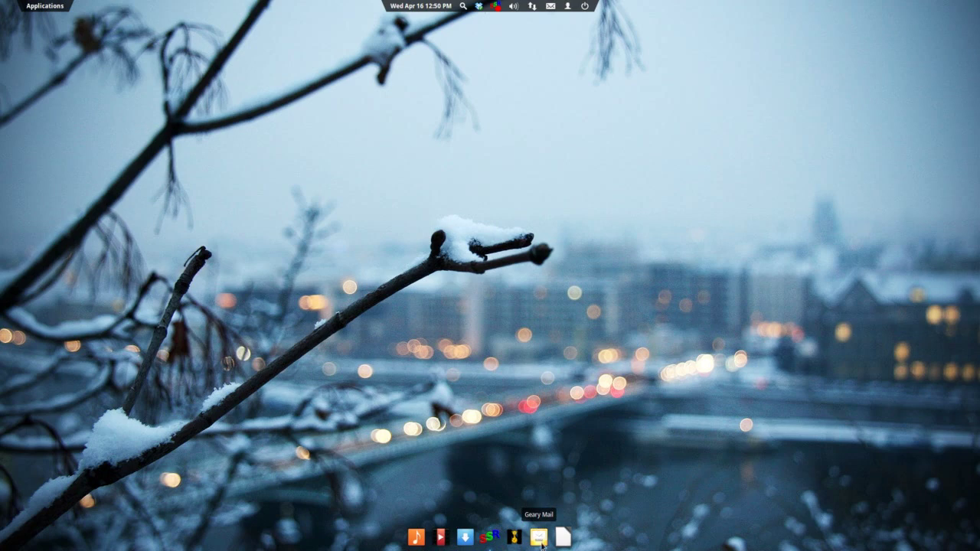
Launch Geary and start account setup with Gmail kept as the service, ready for the e-mail address.
click(538, 536)
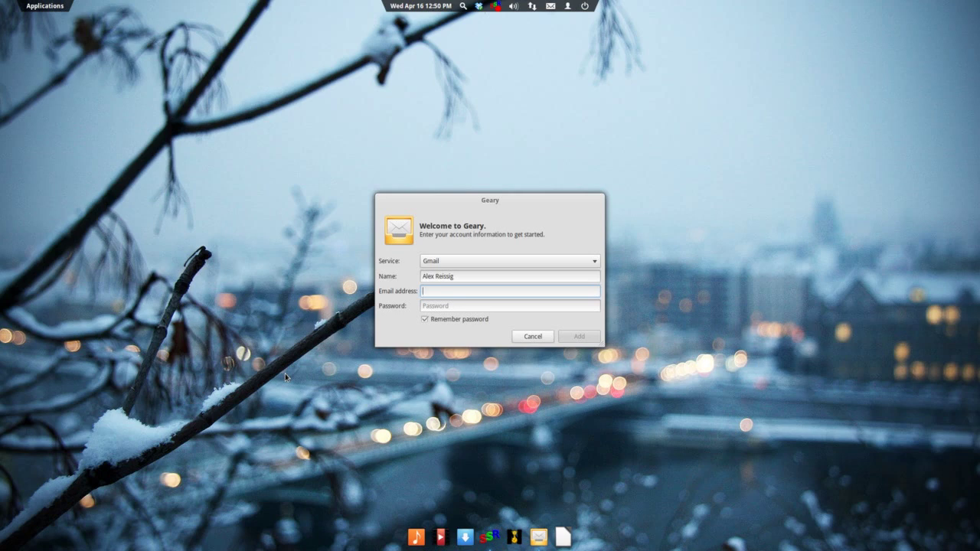
click(595, 264)
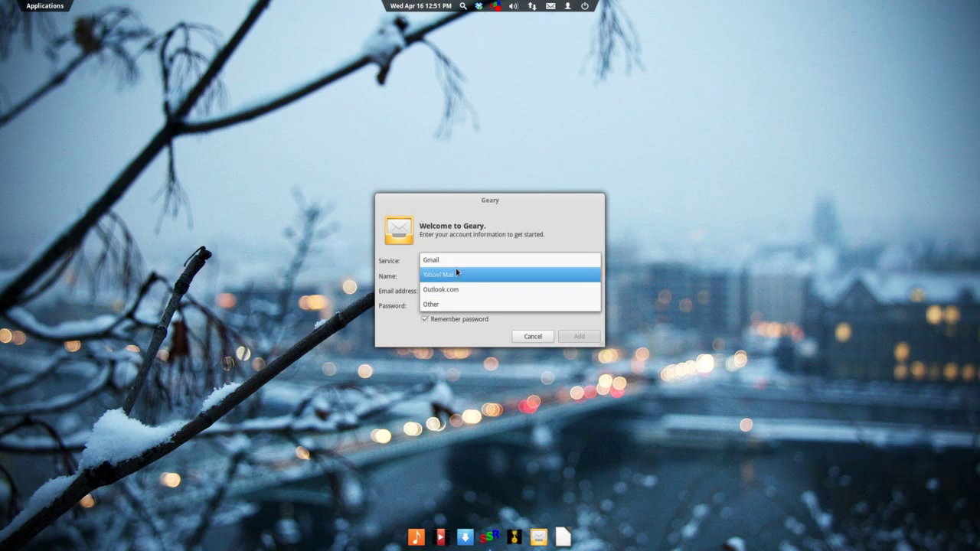
click(454, 260)
click(450, 292)
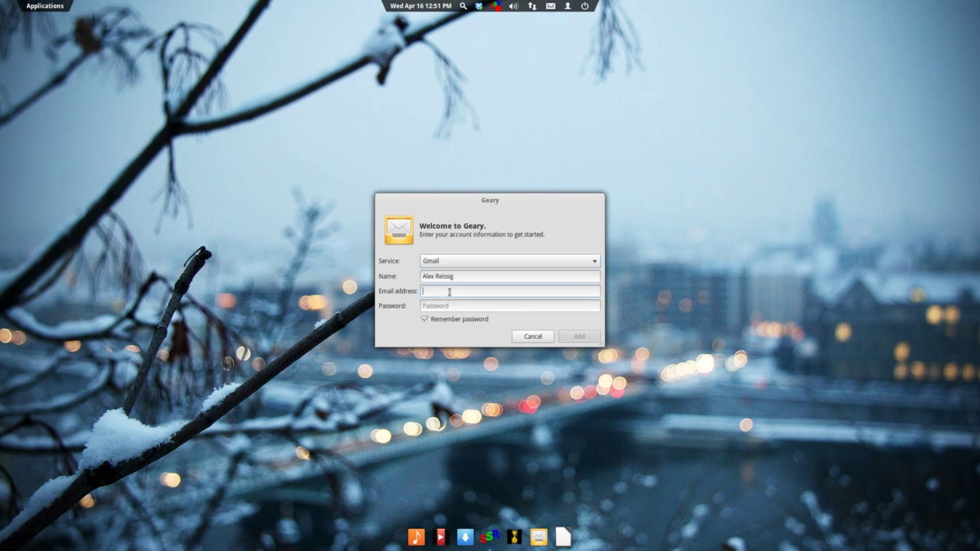
Enter the Gmail address and the account password, then add the Gmail account.
key(Tab)
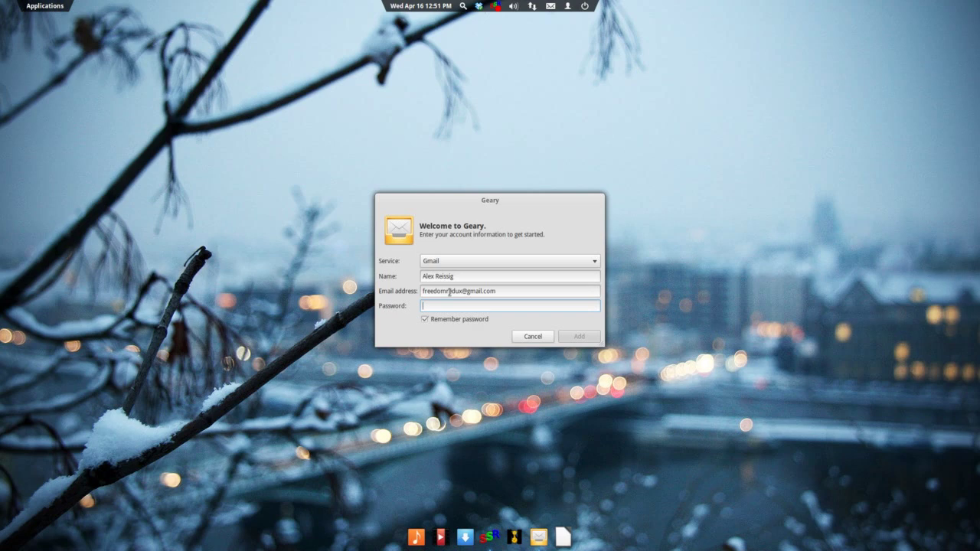
text(•••••••••••••)
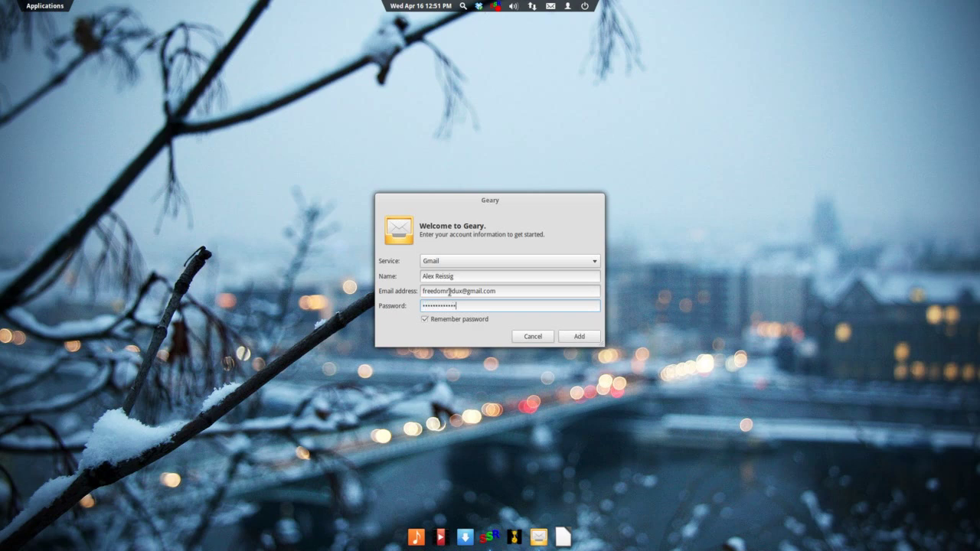
text(••)
click(566, 337)
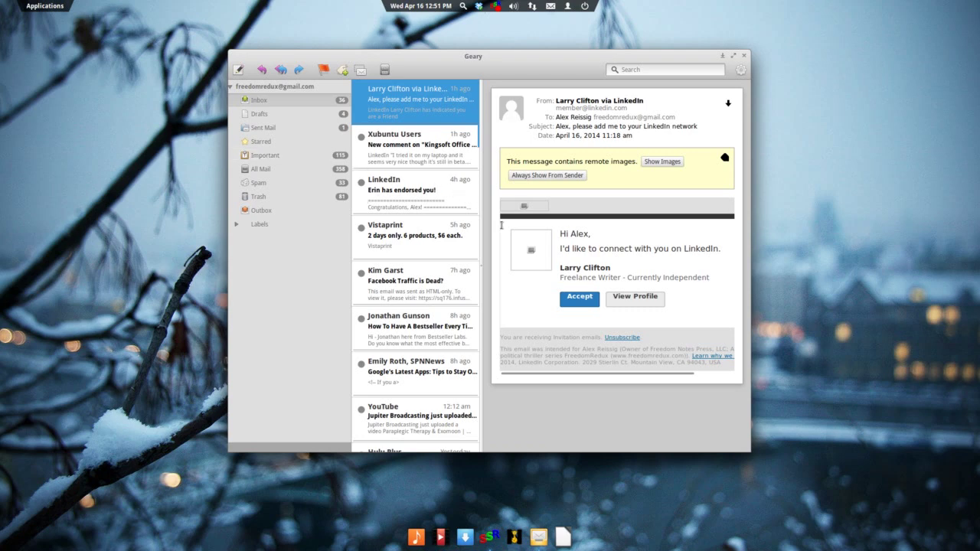
Collapse the Gmail folder list and open the Accounts window from the gear menu.
click(231, 88)
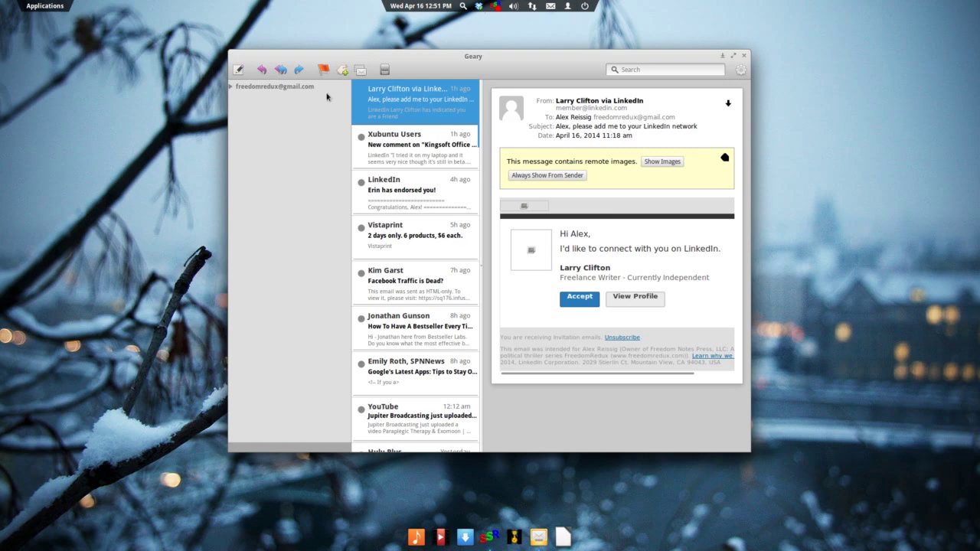
click(741, 71)
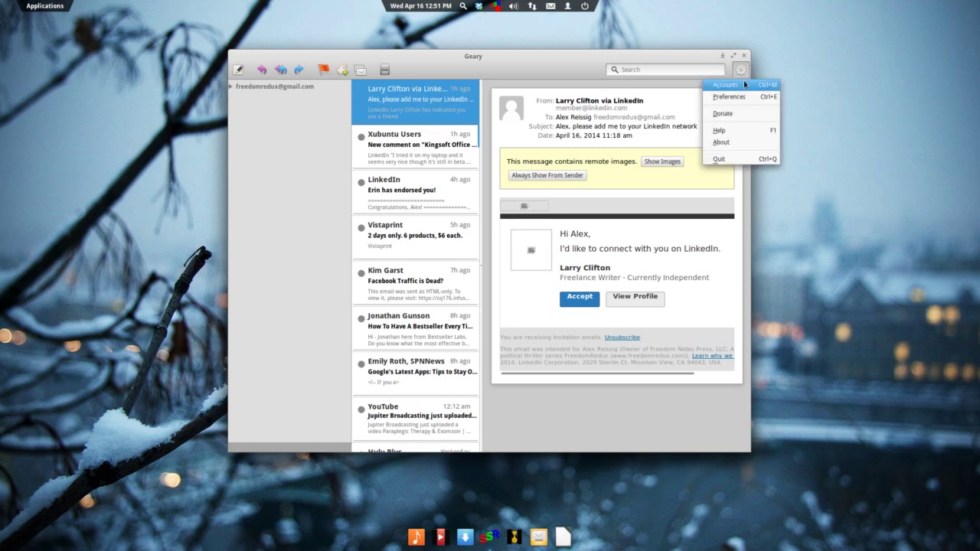
click(726, 85)
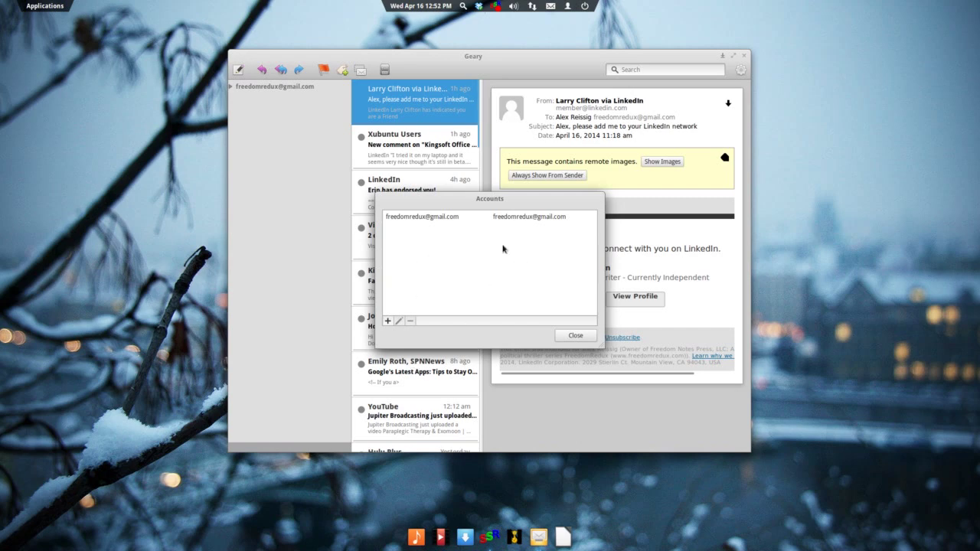
Start a second account with the Yahoo address, its password and nickname 'Yahoo mail'.
click(388, 320)
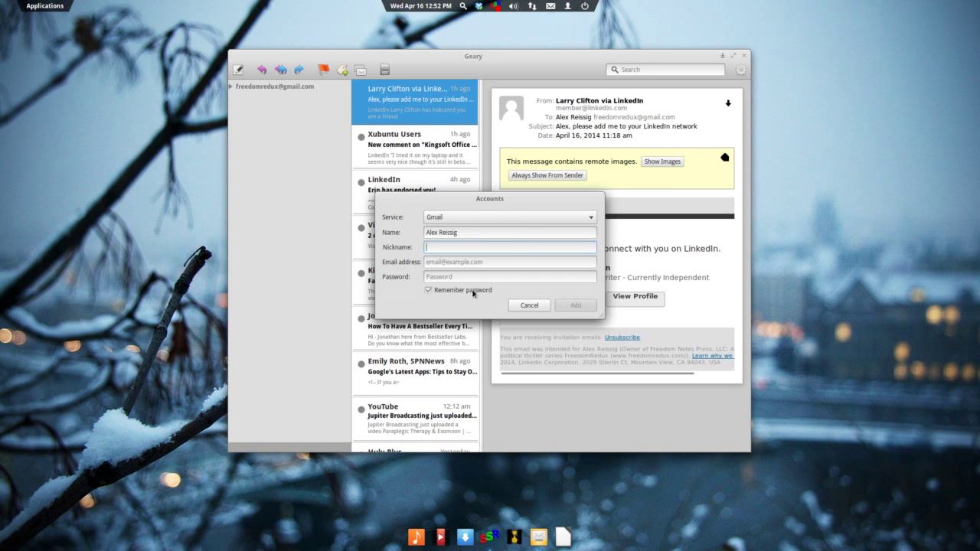
click(463, 262)
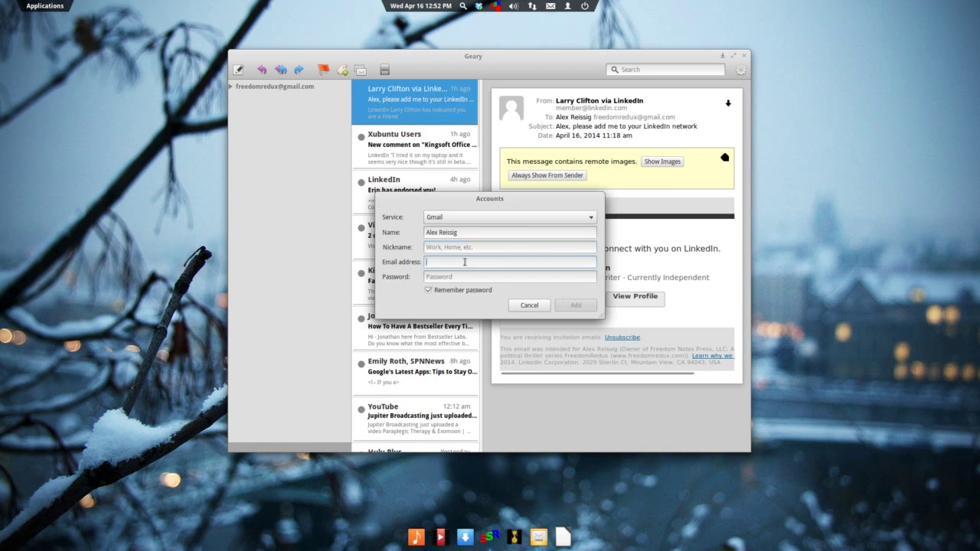
click(456, 277)
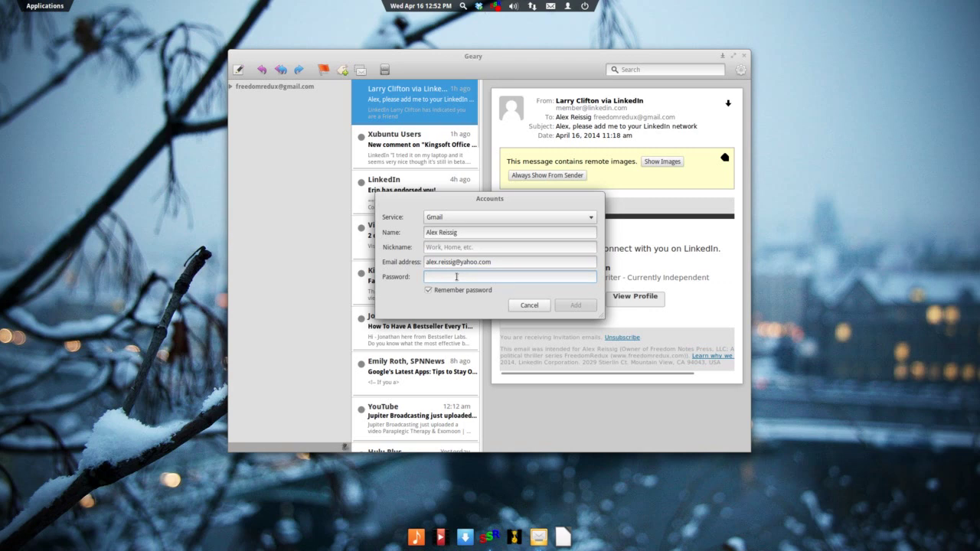
text(•••••••••••••••)
click(478, 249)
text(Y)
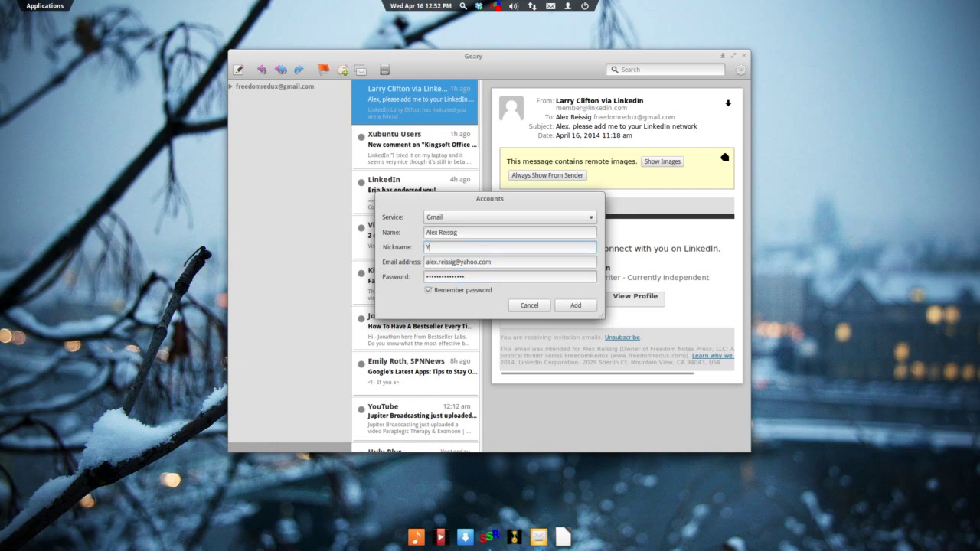
text(ahoo mail)
click(582, 306)
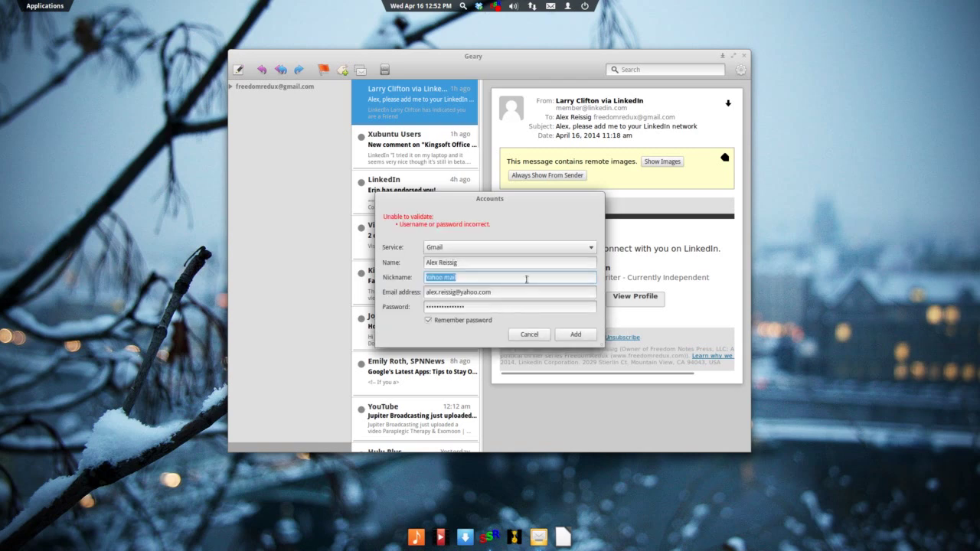
Set the service to Yahoo! Mail, add the account, and close the accounts list.
click(595, 249)
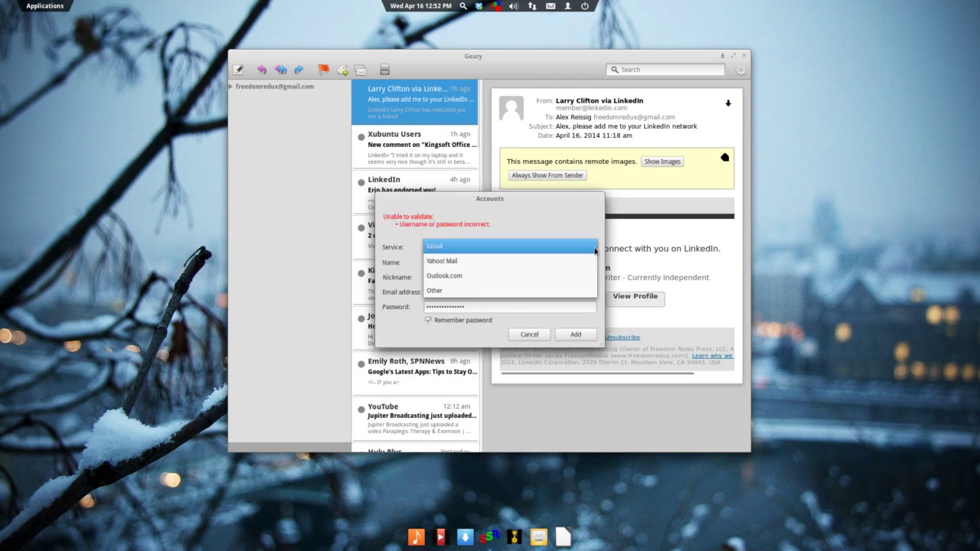
click(554, 261)
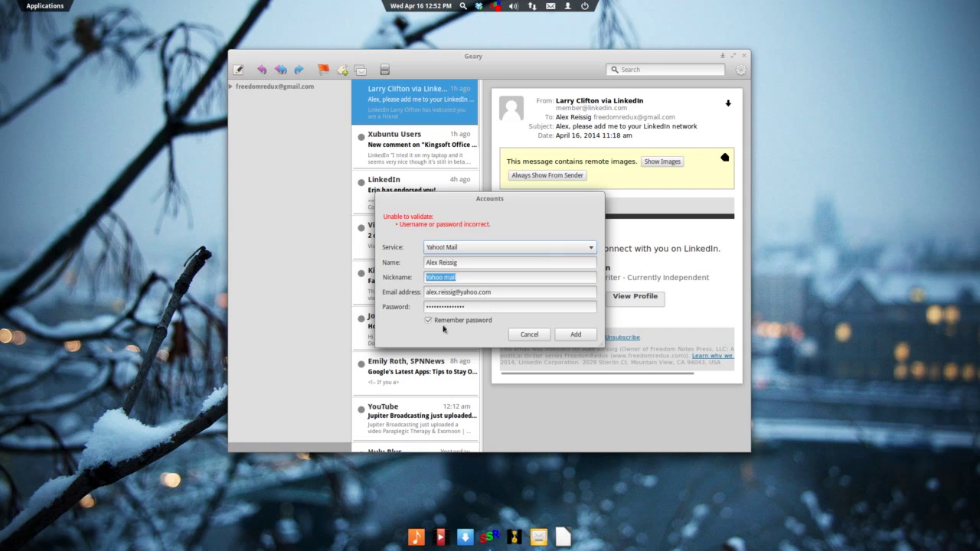
click(575, 335)
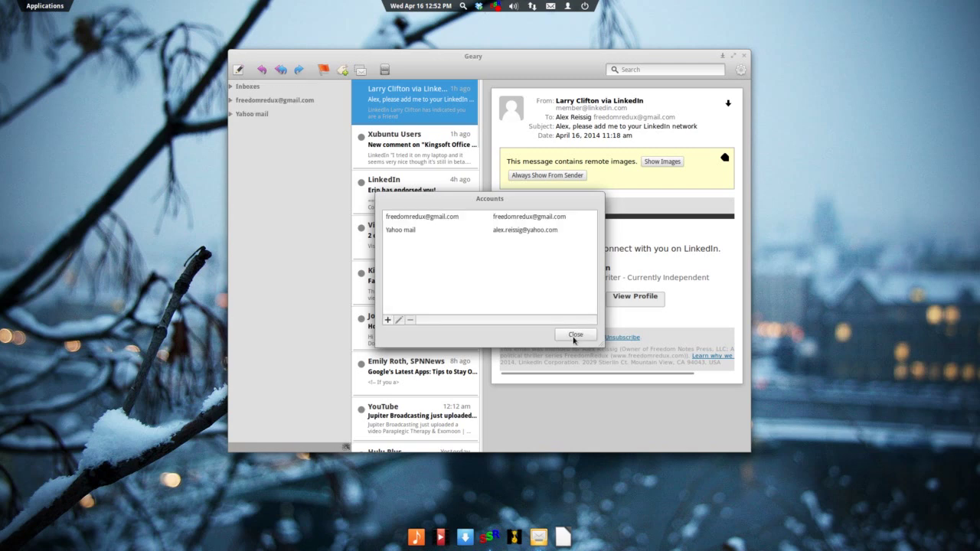
click(575, 335)
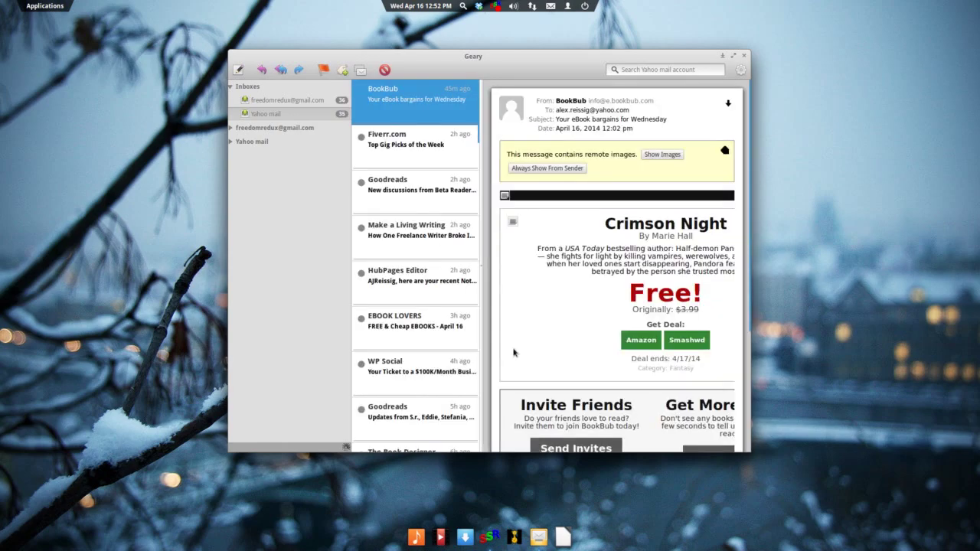
Maximize the Geary window and widen the message list pane slightly.
click(733, 55)
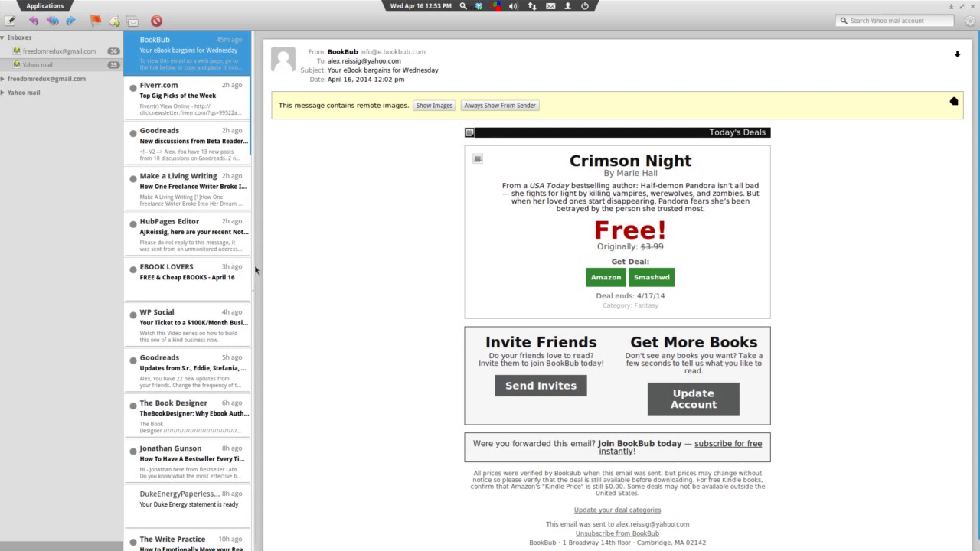
drag(254, 268, 261, 264)
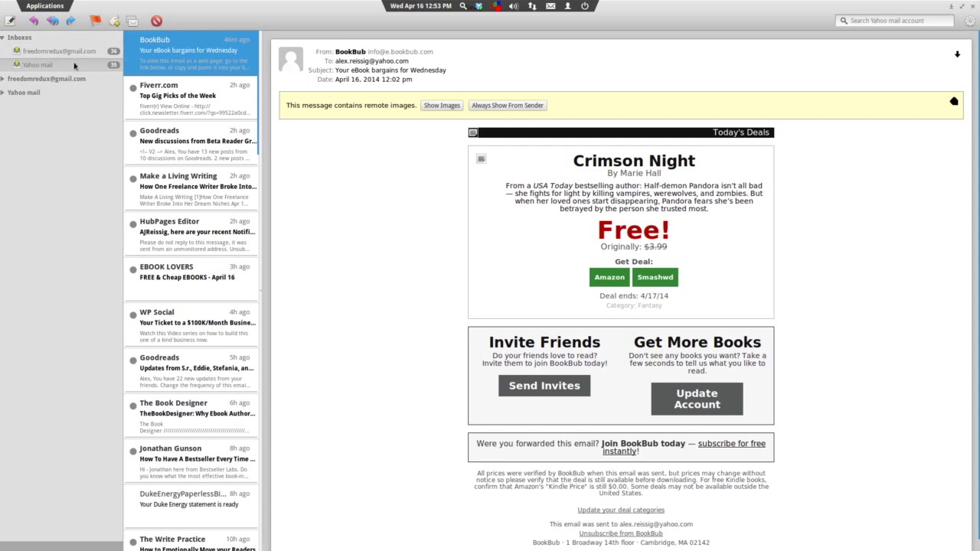
click(5, 79)
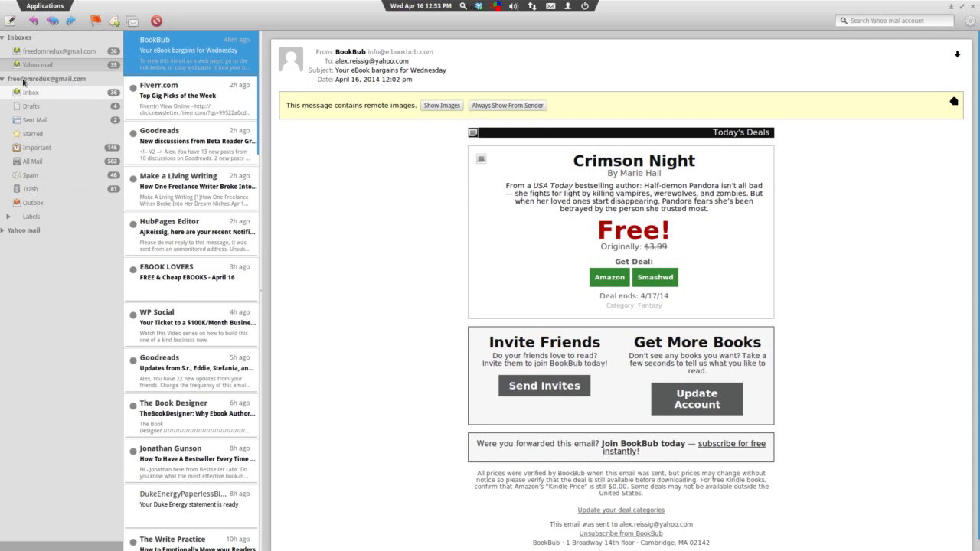
click(4, 80)
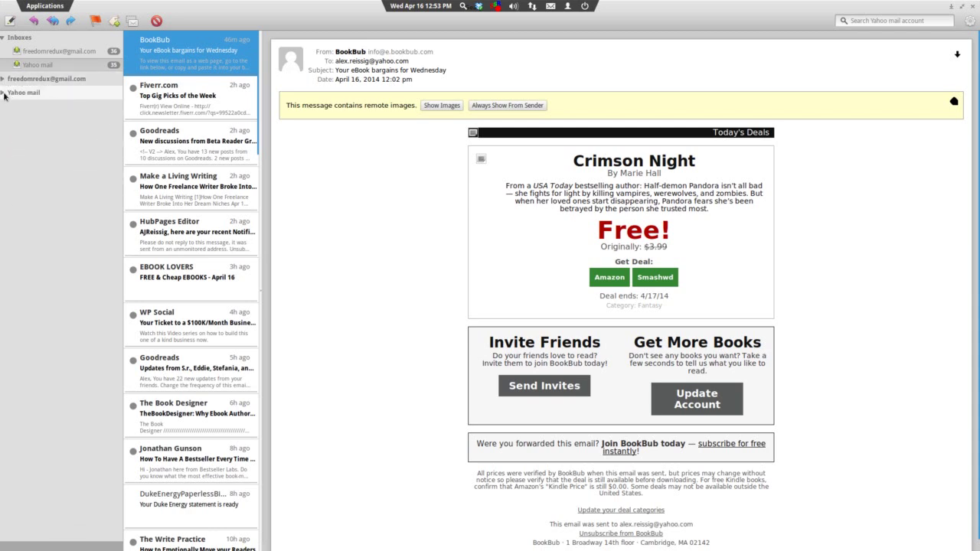
click(4, 93)
click(3, 93)
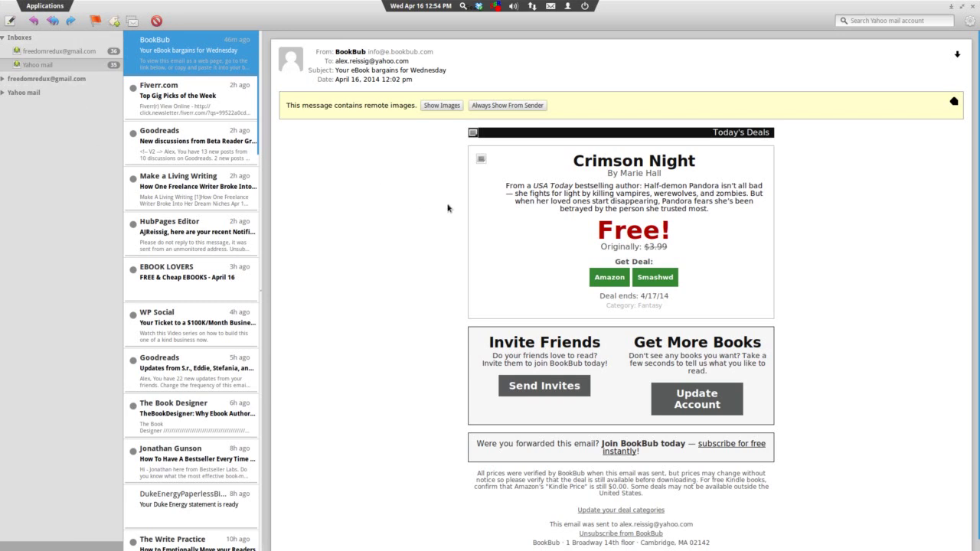
click(969, 22)
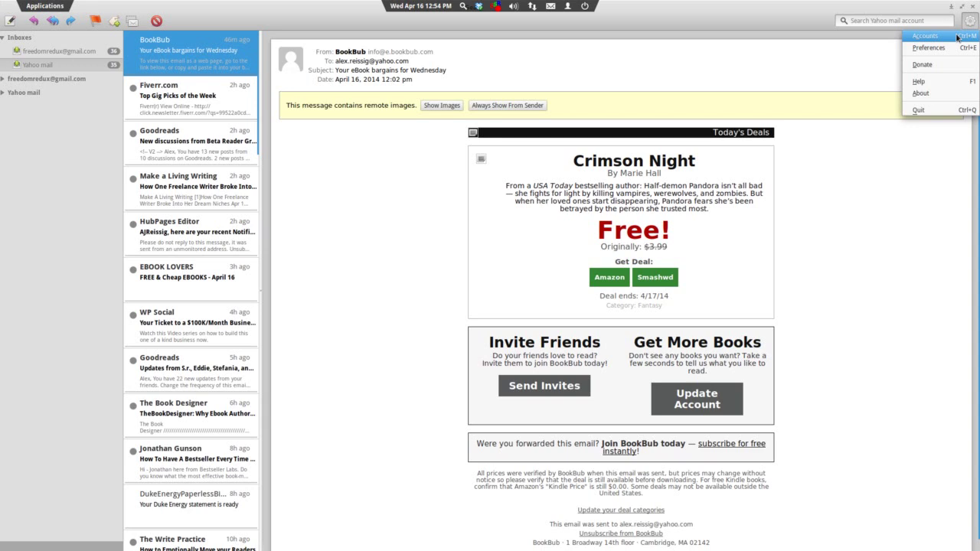
Open Geary's Preferences from the gear button, then close them.
click(937, 48)
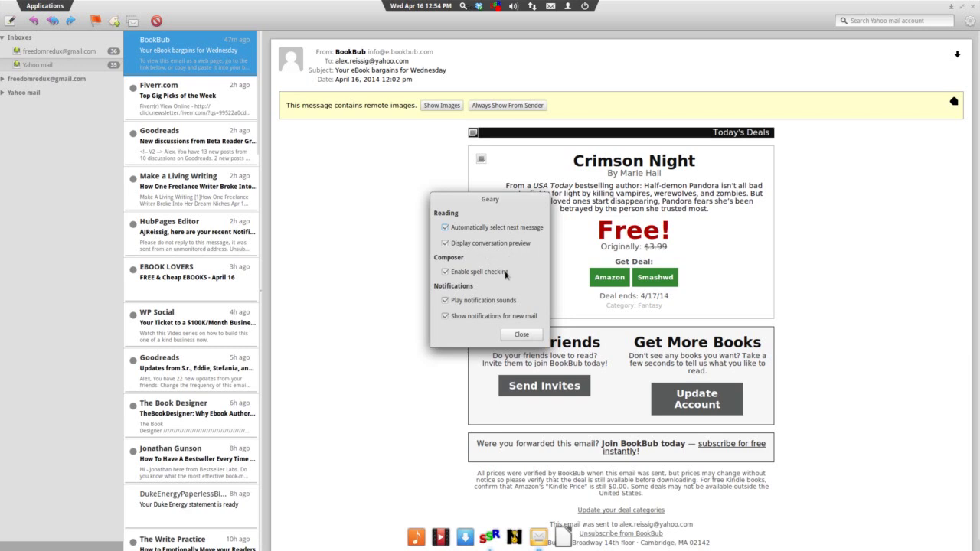
click(508, 335)
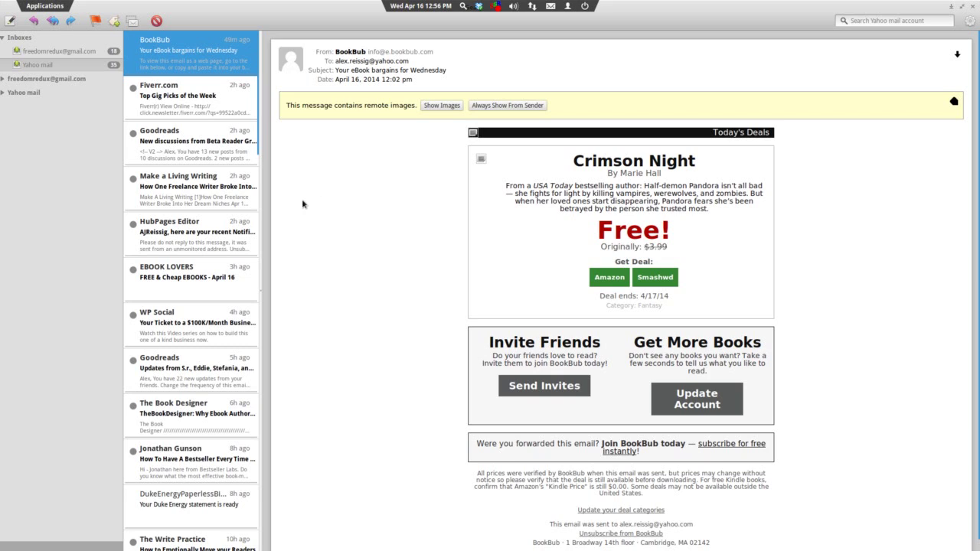
Quit Geary by closing its main window.
click(970, 7)
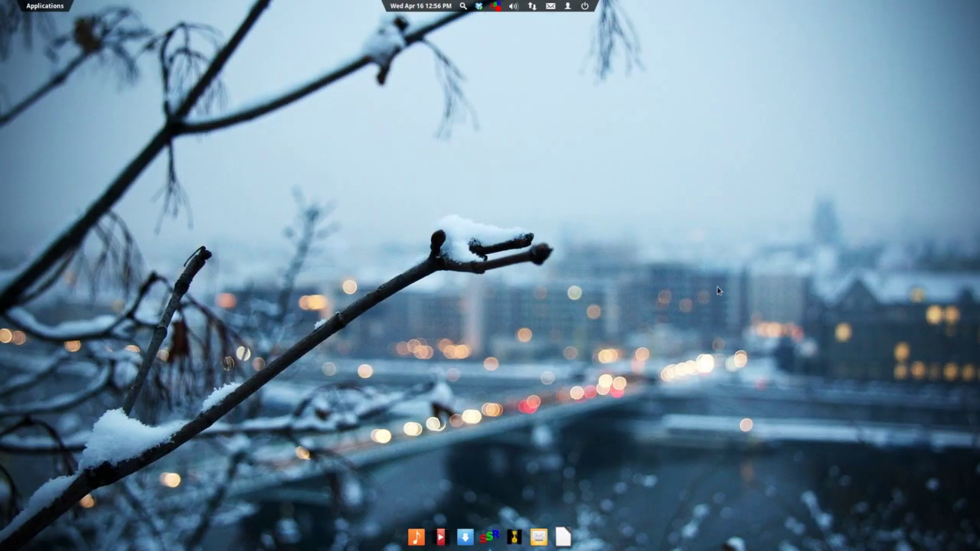
Relaunch Geary Mail from the dock.
click(539, 537)
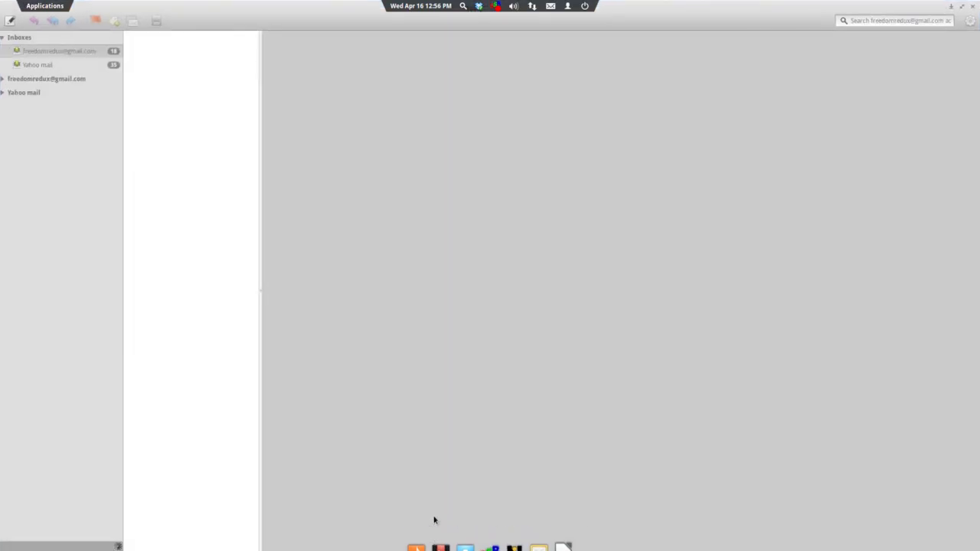